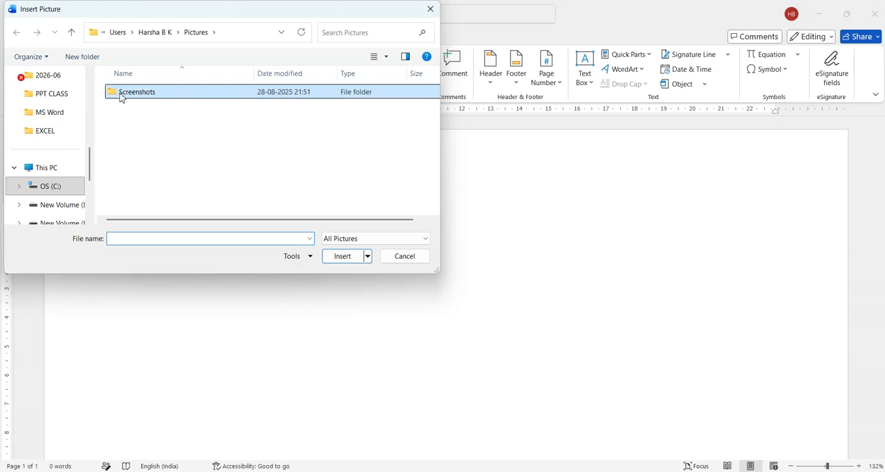
Insert the picture MAN_3405 from New folder1 on the D: drive into the blank document.
{"action": "double_click", "coordinate": [123, 95]}
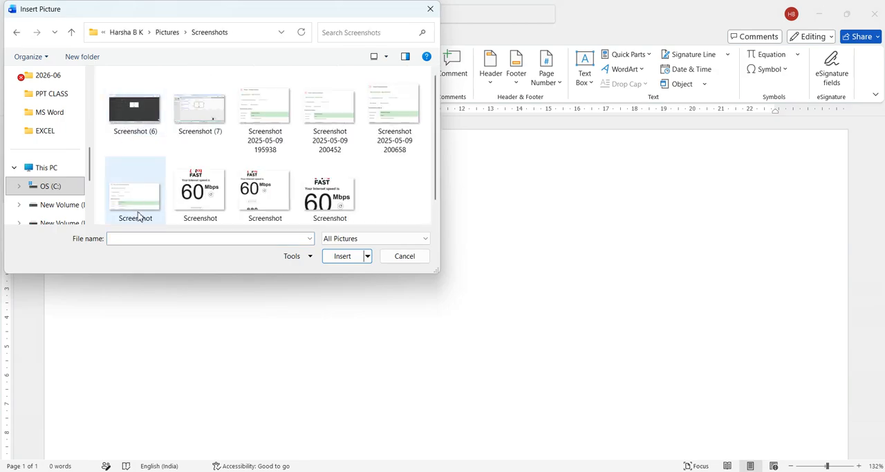
{"action": "left_click", "coordinate": [74, 215]}
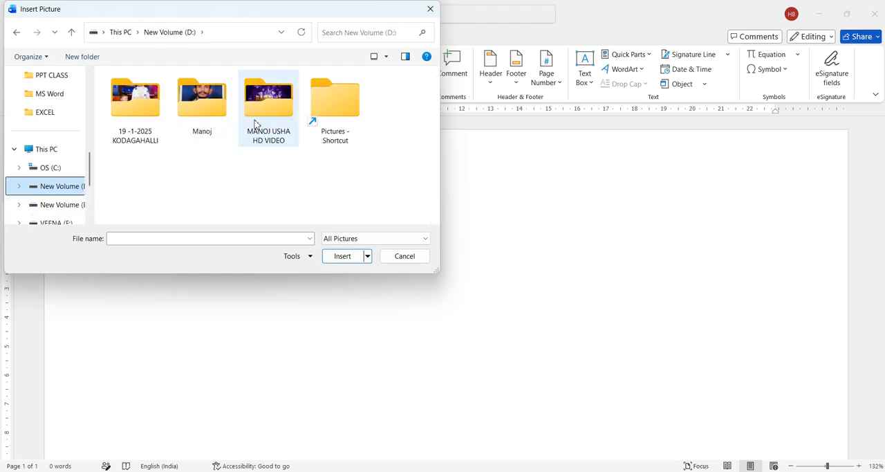
{"action": "double_click", "coordinate": [206, 118]}
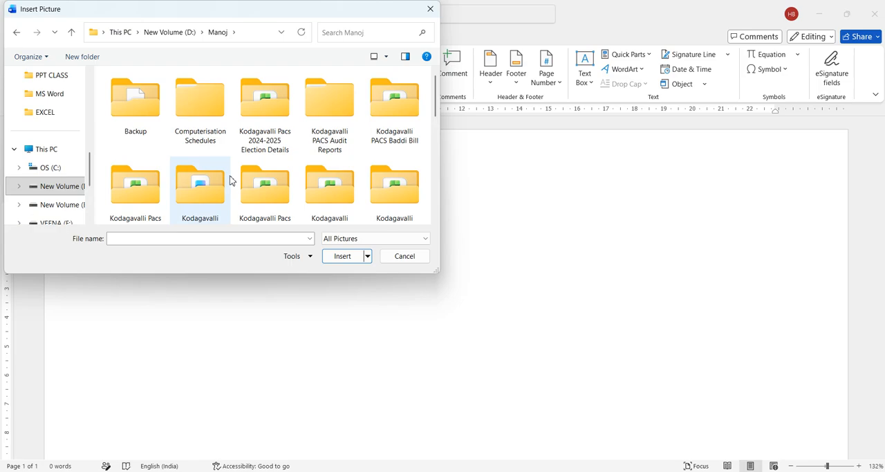
{"action": "scroll", "coordinate": [232, 181], "scroll_direction": "down", "scroll_amount": 5}
{"action": "double_click", "coordinate": [315, 190]}
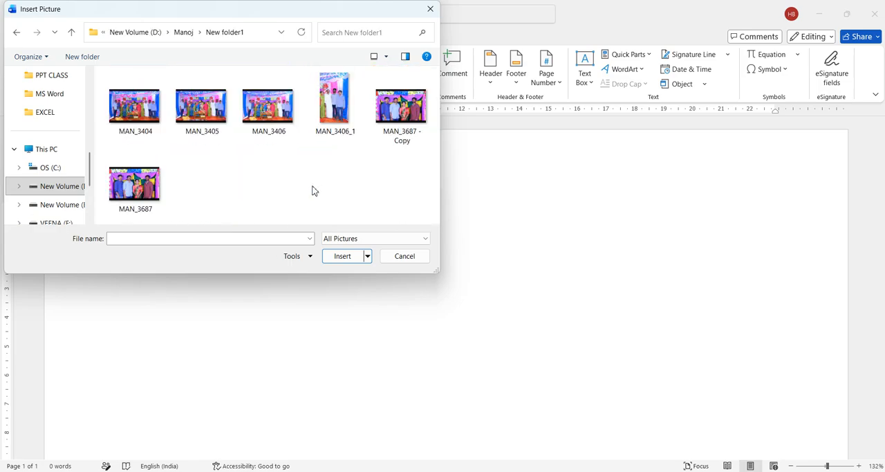
{"action": "left_click", "coordinate": [202, 106]}
{"action": "left_click", "coordinate": [343, 260]}
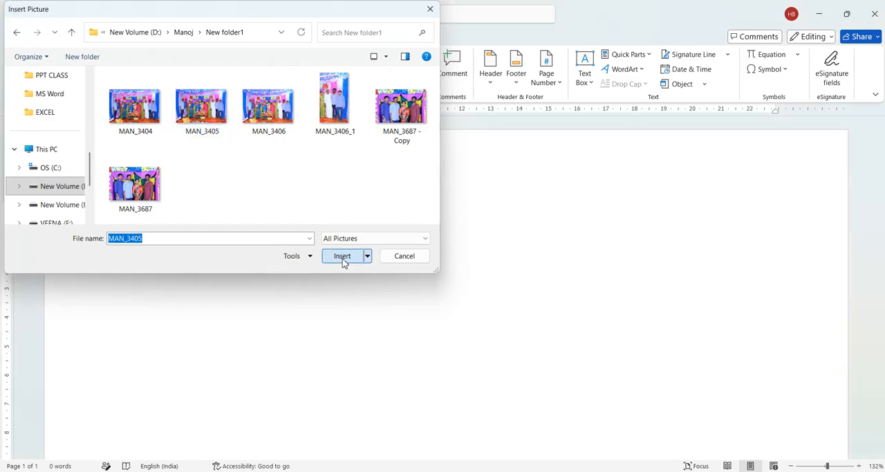
Try automatic background removal on the inserted picture and leave it without keeping the changes.
{"action": "scroll", "coordinate": [476, 317], "scroll_direction": "down", "scroll_amount": 2}
{"action": "scroll", "coordinate": [476, 317], "scroll_direction": "down", "scroll_amount": 3}
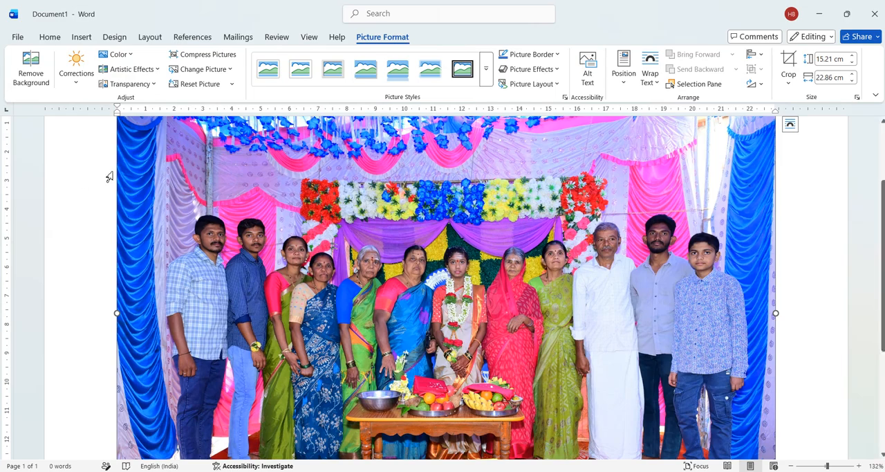
{"action": "left_click", "coordinate": [28, 82]}
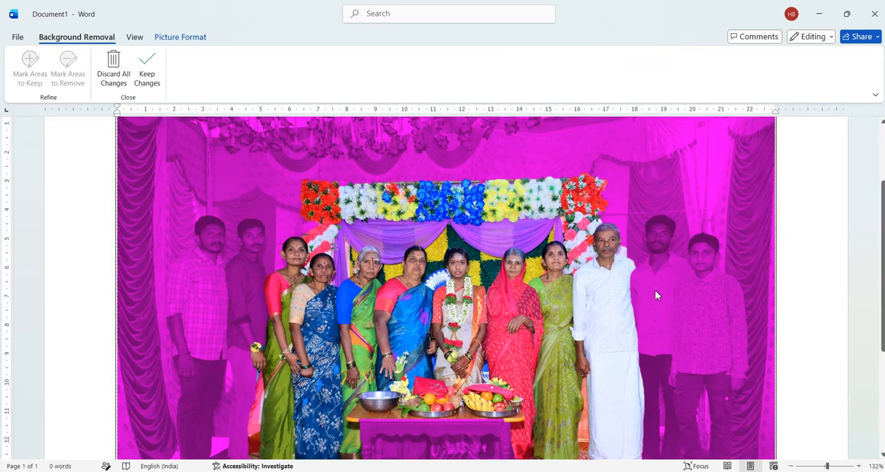
{"action": "key", "text": "Escape"}
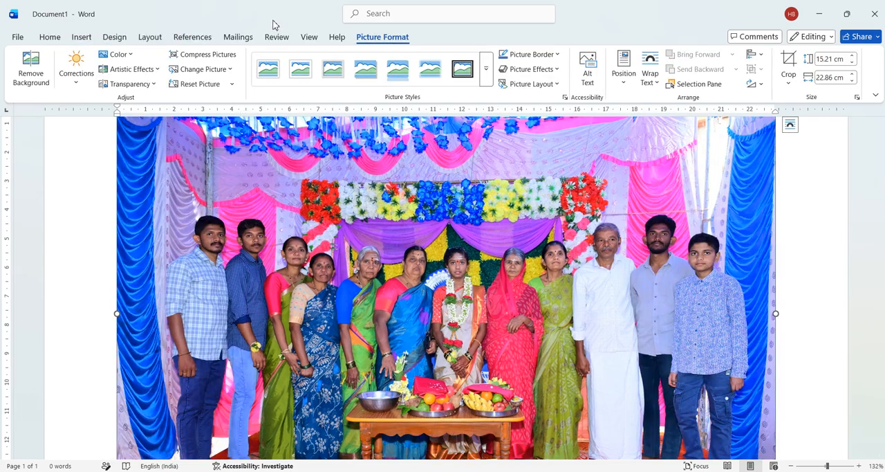
Apply the Brightness: 0% (Normal) Contrast: 0% (Normal) correction to the picture.
{"action": "left_click", "coordinate": [86, 88]}
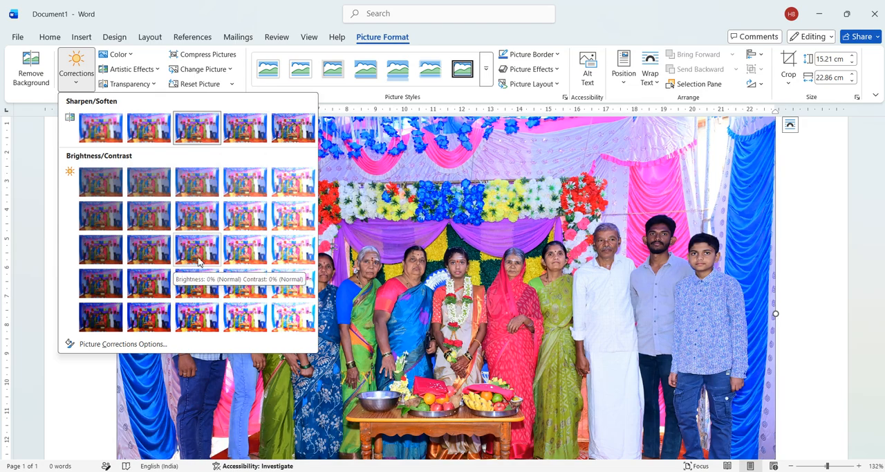
{"action": "left_click", "coordinate": [198, 254]}
Try 0% color saturation on the picture, and replace it with the third, slightly muted saturation preset.
{"action": "left_click", "coordinate": [119, 55]}
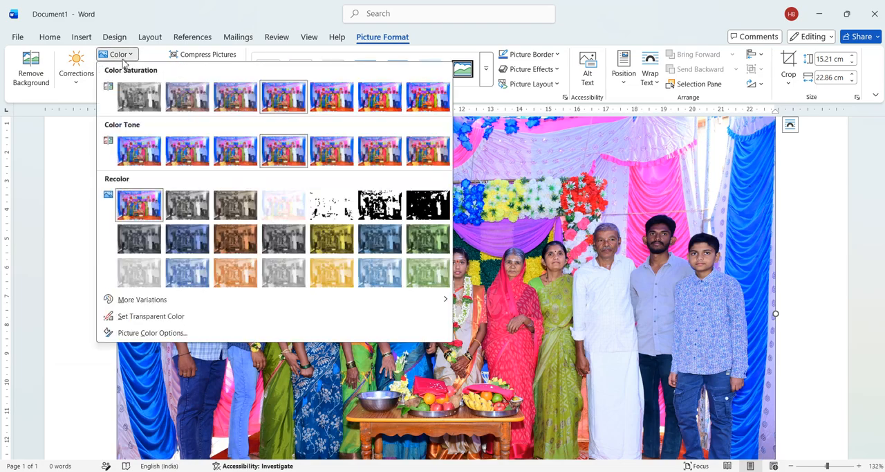
{"action": "left_click", "coordinate": [142, 105]}
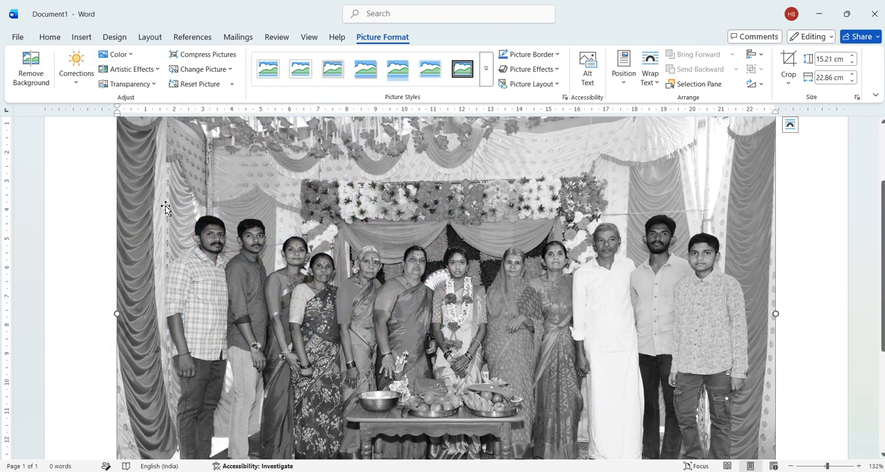
{"action": "left_click", "coordinate": [117, 54]}
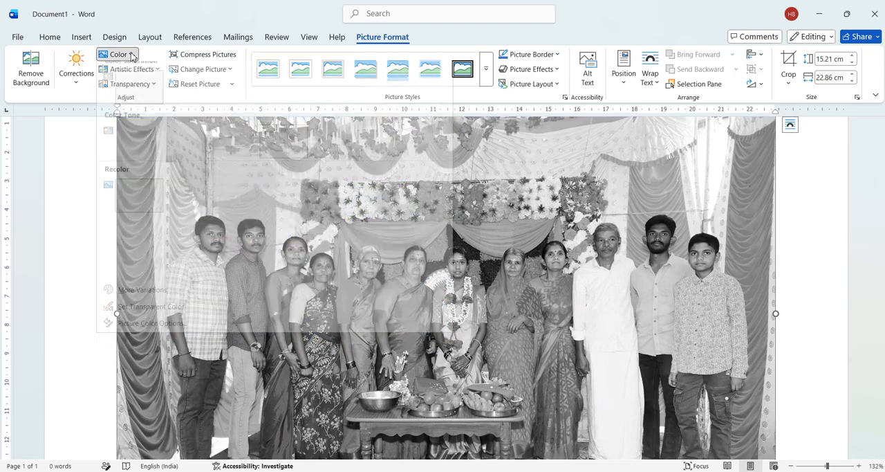
{"action": "left_click", "coordinate": [235, 99]}
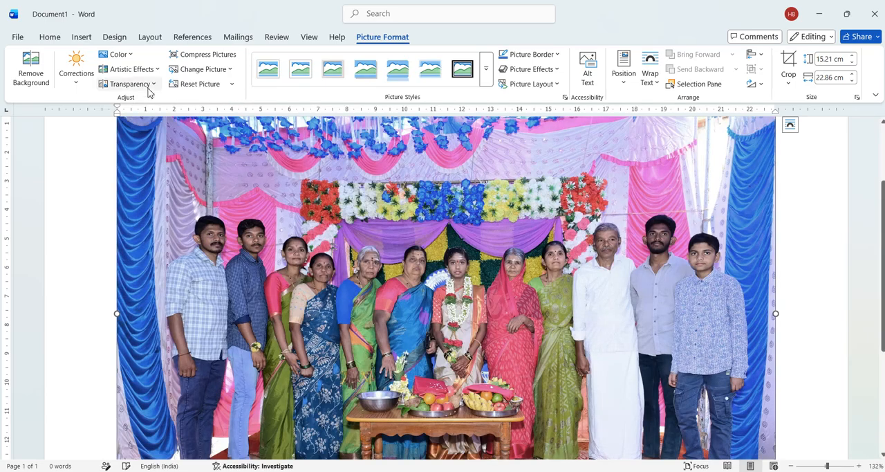
Recolor the picture with Blue, Accent color 5 Dark at the lowest saturation preset, and undo both color changes.
{"action": "left_click", "coordinate": [121, 57]}
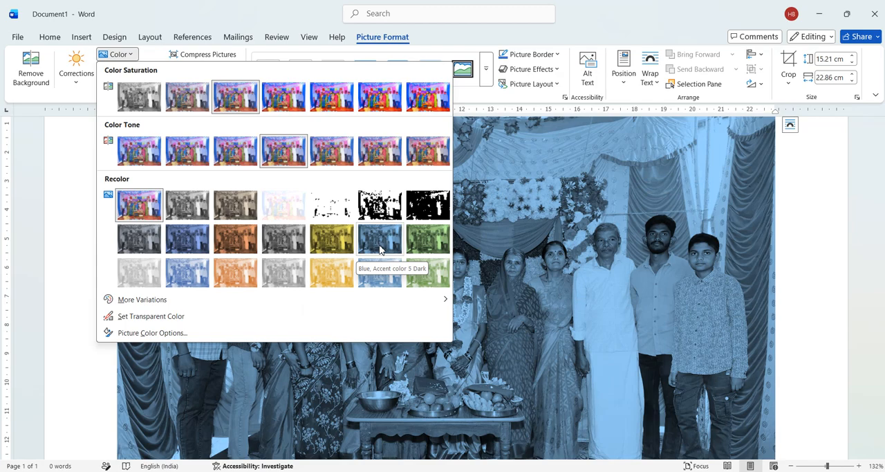
{"action": "left_click", "coordinate": [380, 239]}
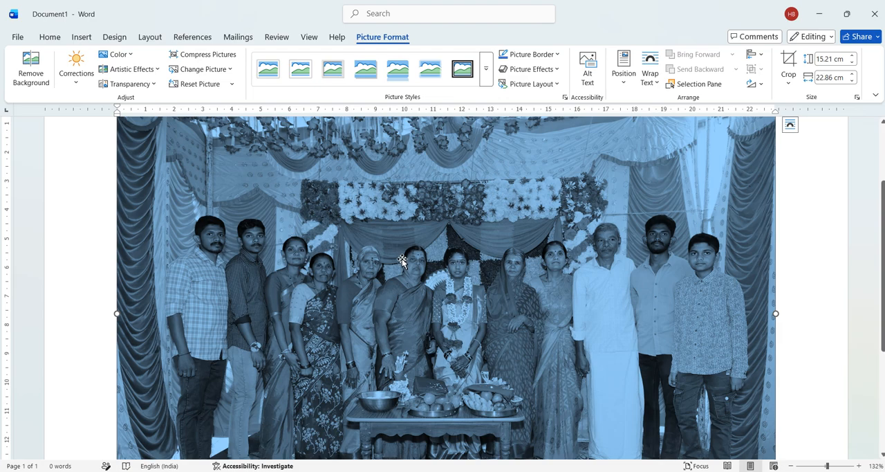
{"action": "left_click", "coordinate": [118, 54]}
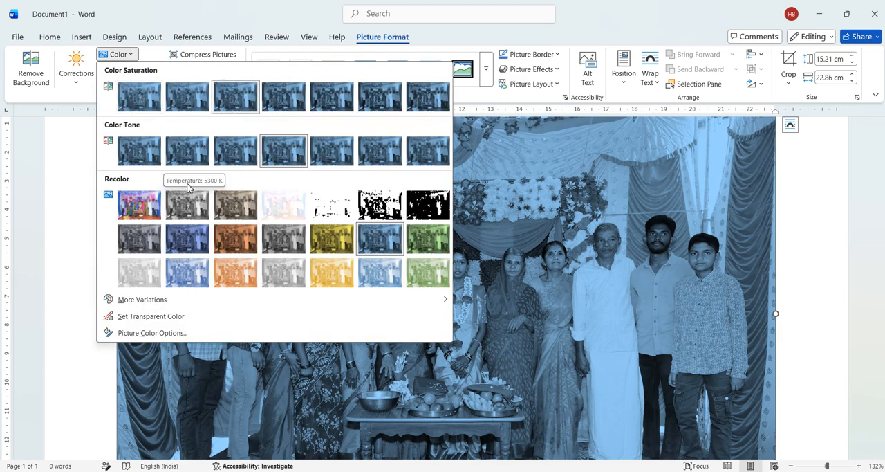
{"action": "left_click", "coordinate": [141, 90]}
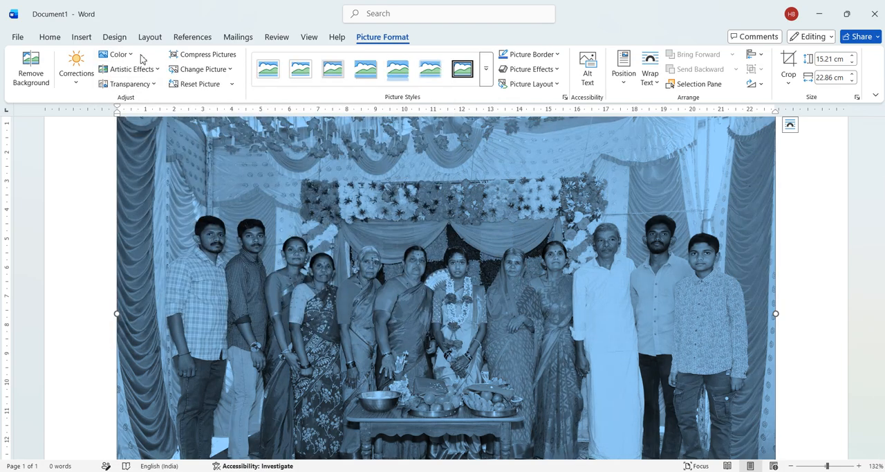
{"action": "left_click", "coordinate": [118, 55]}
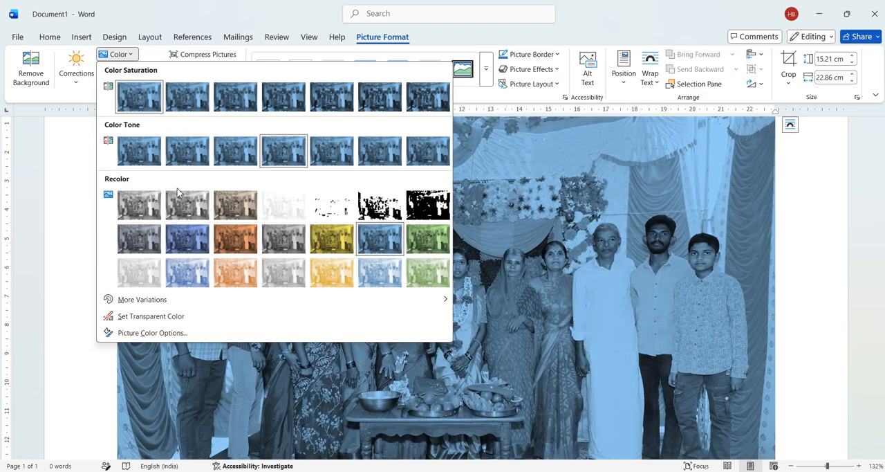
{"action": "left_click", "coordinate": [501, 223]}
{"action": "key", "text": "ctrl+z"}
{"action": "key", "text": "ctrl+z"}
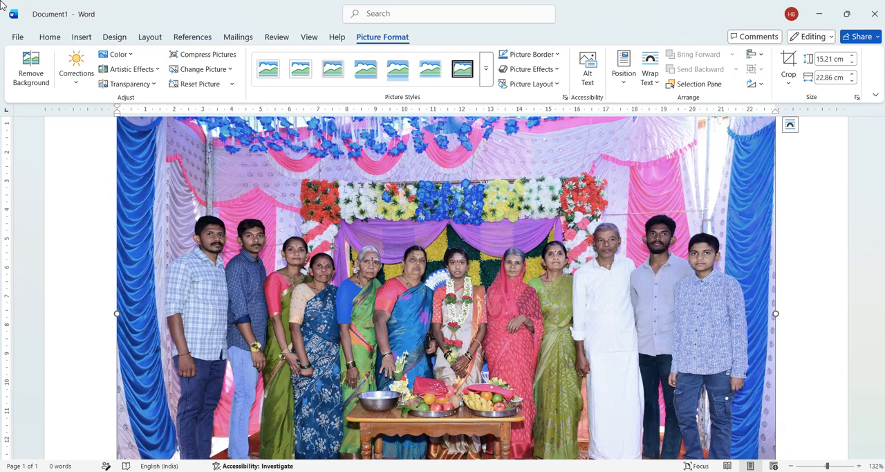
{"action": "left_click", "coordinate": [137, 71]}
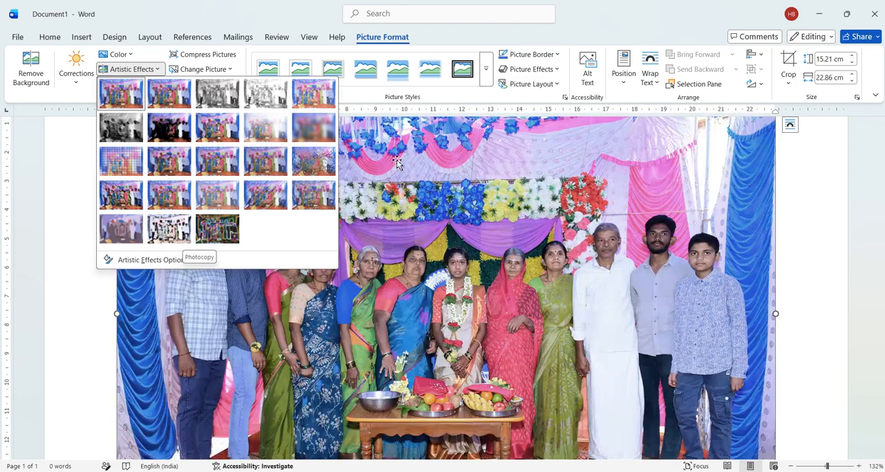
{"action": "left_click", "coordinate": [131, 70]}
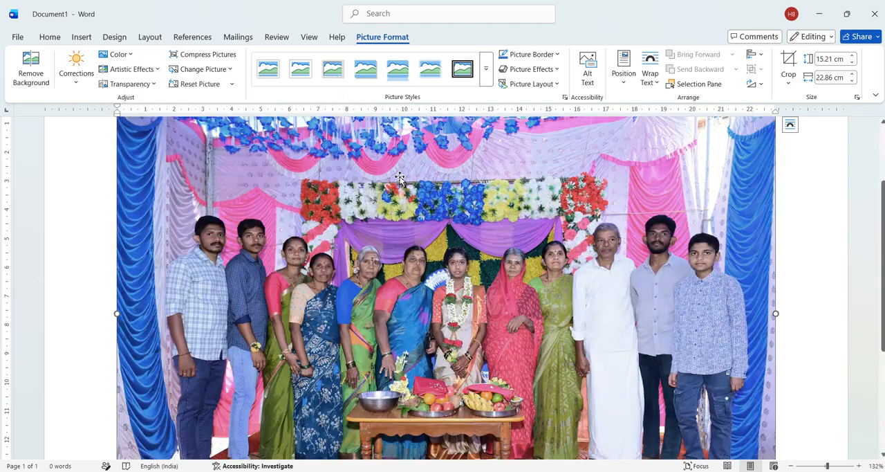
{"action": "left_click", "coordinate": [148, 87]}
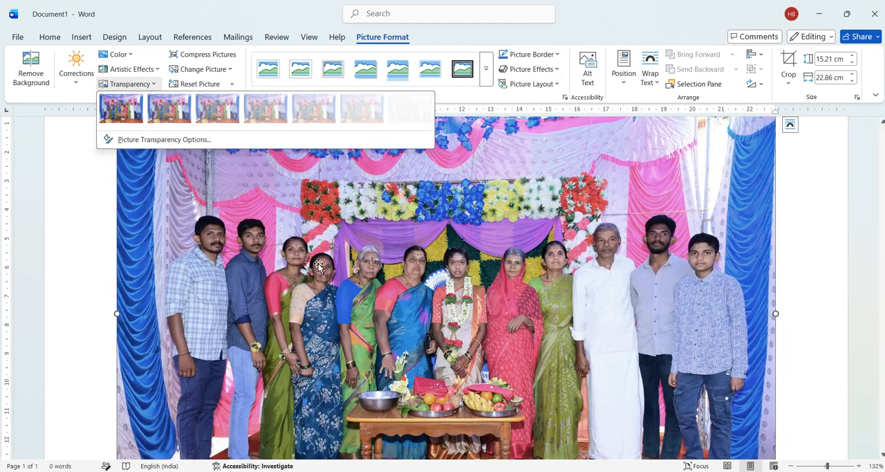
{"action": "left_click", "coordinate": [263, 209]}
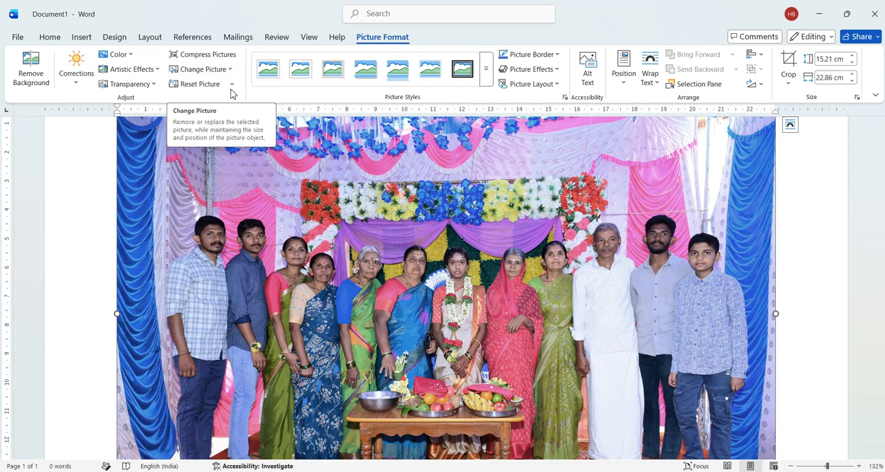
Apply the black double-line frame style to the picture and recolor its border standard red.
{"action": "left_click", "coordinate": [486, 76]}
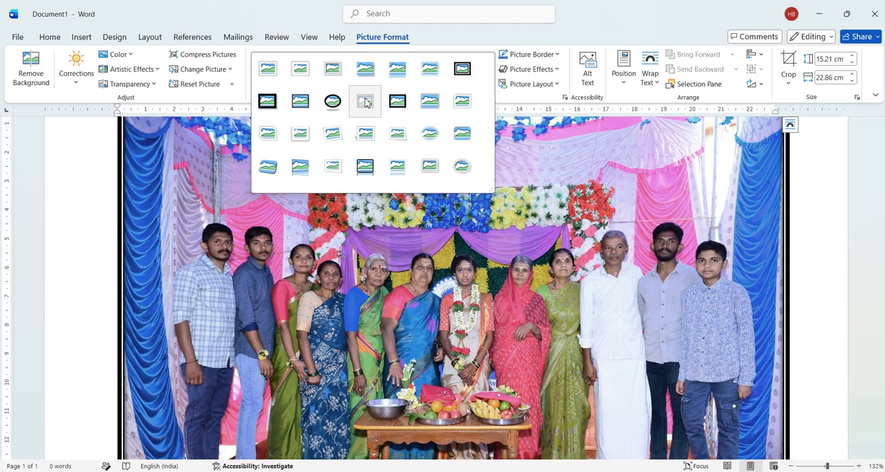
{"action": "left_click", "coordinate": [366, 102]}
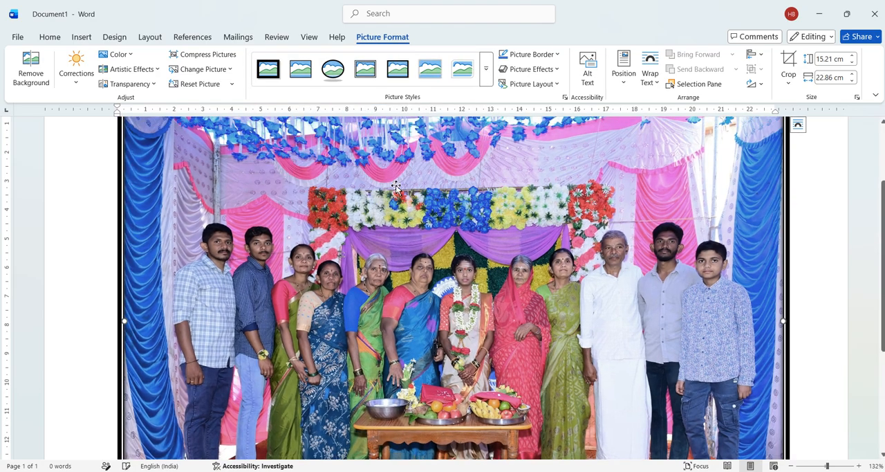
{"action": "left_click", "coordinate": [553, 54]}
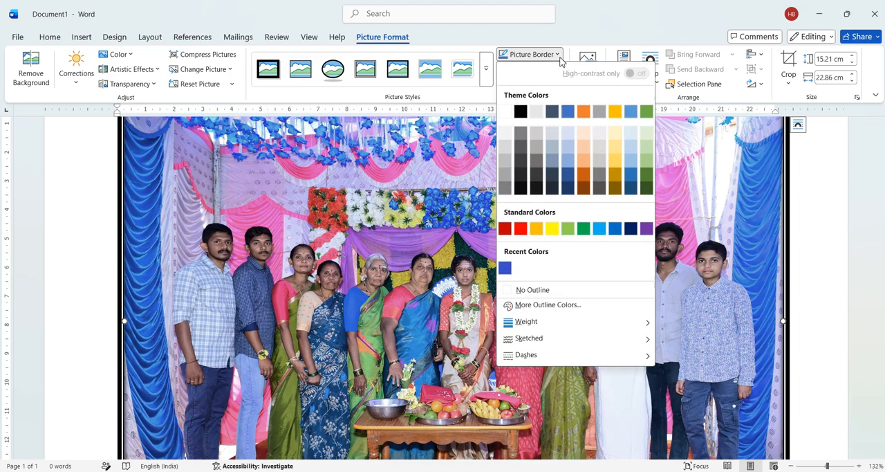
{"action": "left_click", "coordinate": [521, 234]}
Apply the first 3-D preset effect of the Presets group to the picture.
{"action": "left_click", "coordinate": [545, 70]}
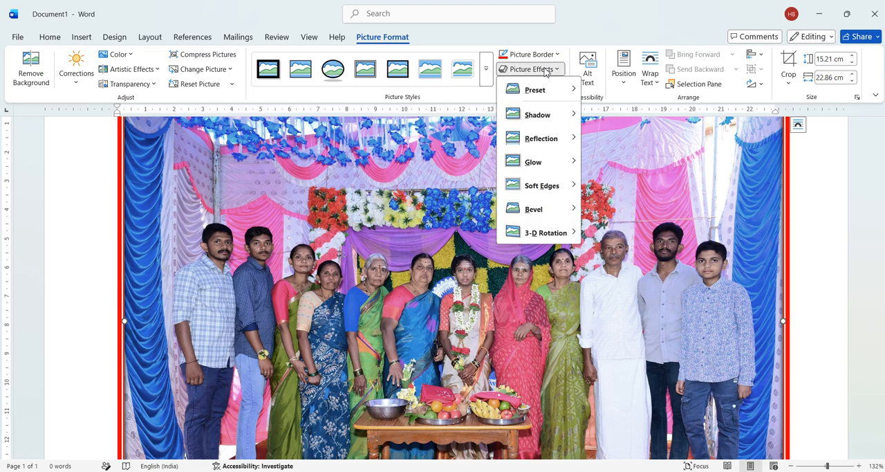
{"action": "mouse_move", "coordinate": [547, 90]}
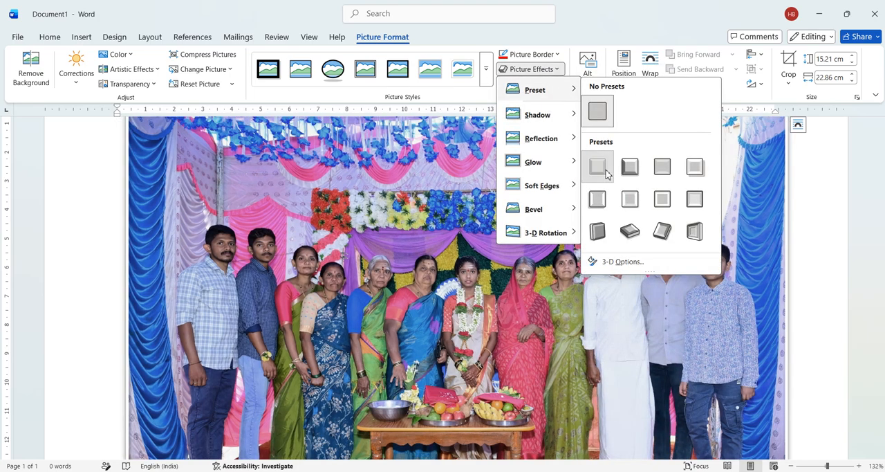
{"action": "left_click", "coordinate": [597, 167]}
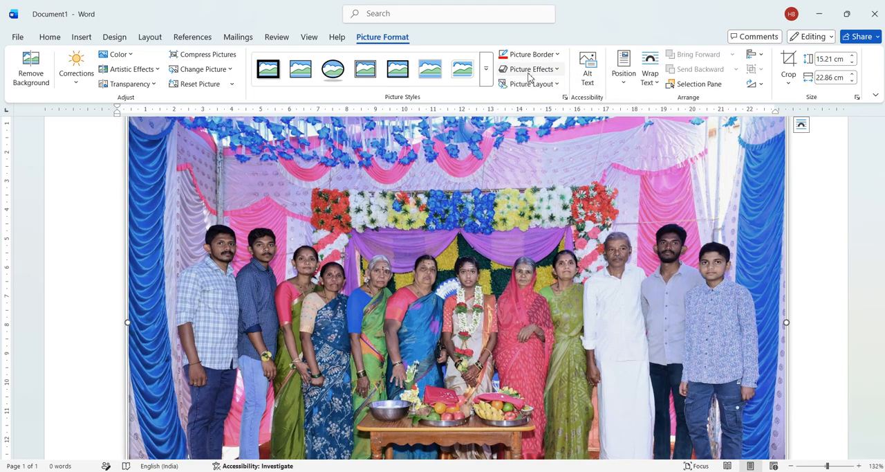
Add the outer shadow variation in the middle of the first row to the picture.
{"action": "left_click", "coordinate": [556, 69]}
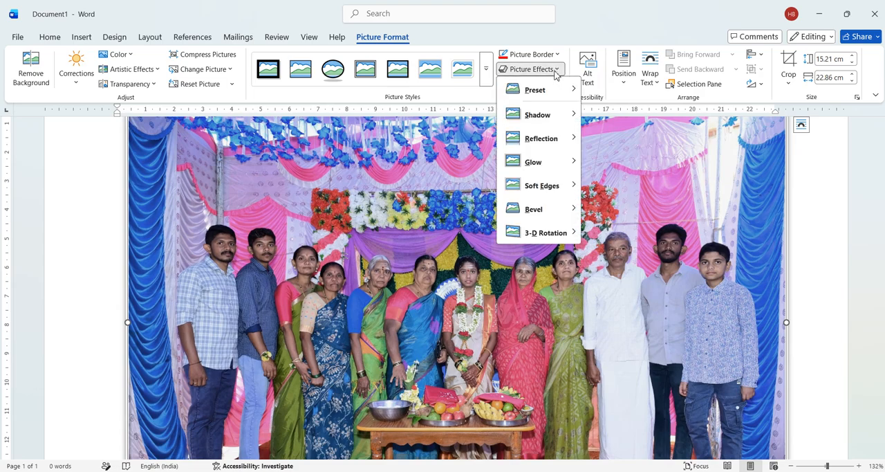
{"action": "mouse_move", "coordinate": [555, 122]}
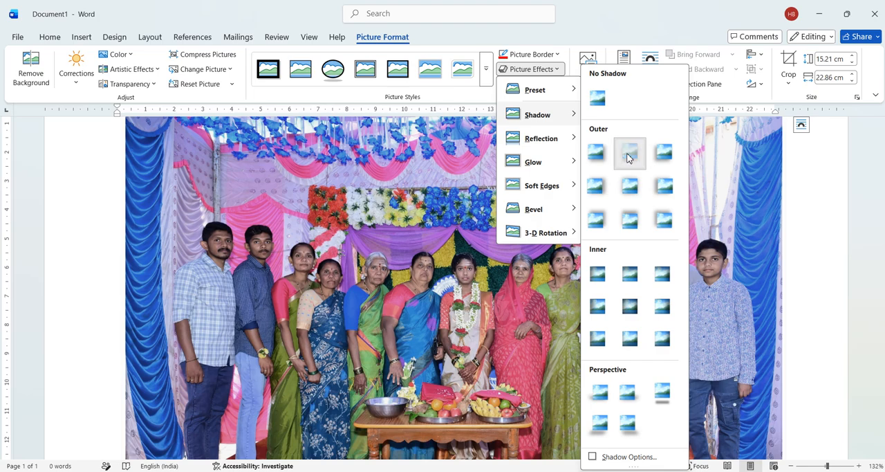
{"action": "left_click", "coordinate": [628, 156]}
Add the orange glow variation from the third row of sizes around the picture.
{"action": "left_click", "coordinate": [557, 72]}
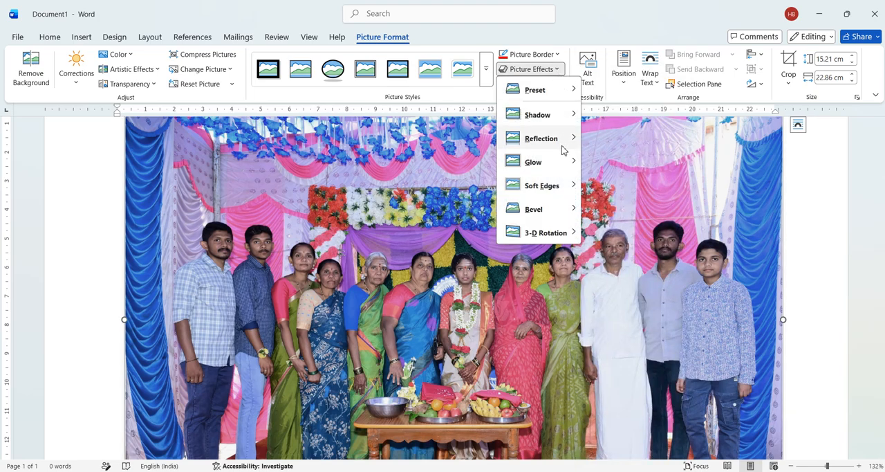
{"action": "mouse_move", "coordinate": [562, 166]}
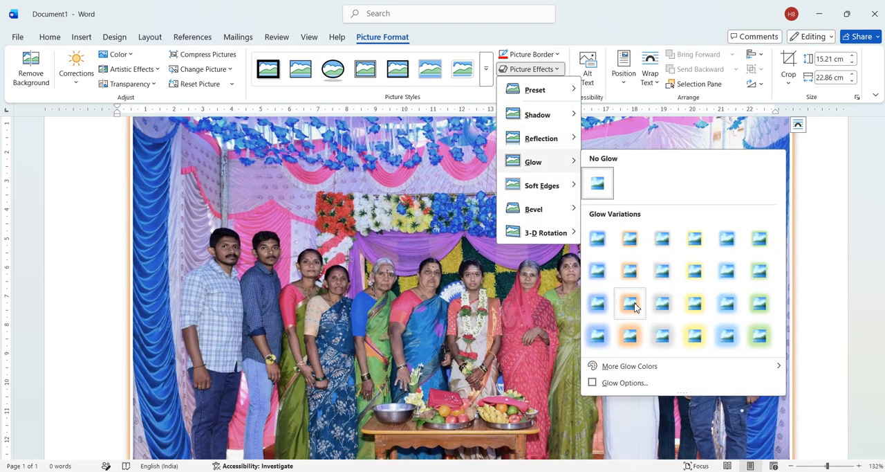
{"action": "left_click", "coordinate": [640, 298]}
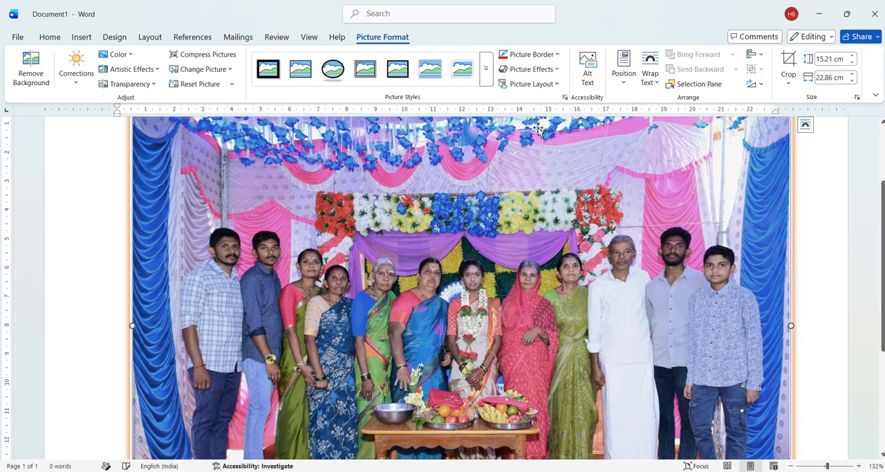
Apply the second bevel variation in the first row of the Bevel group to the picture.
{"action": "left_click", "coordinate": [556, 71]}
{"action": "mouse_move", "coordinate": [544, 220]}
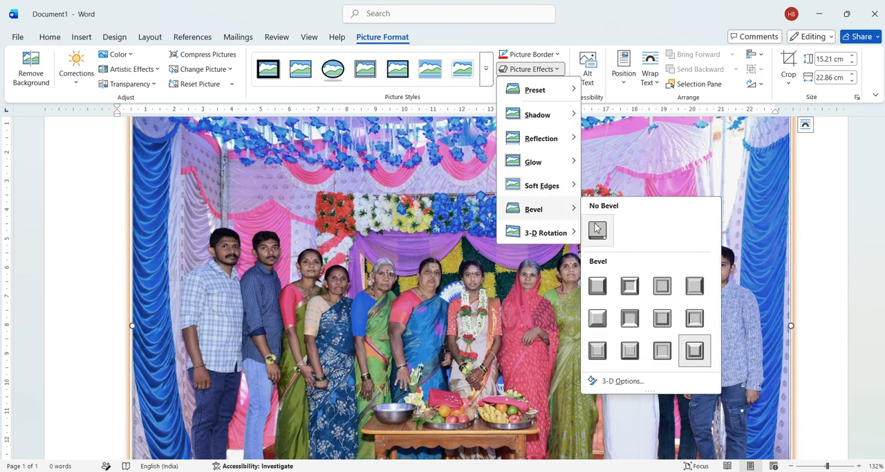
{"action": "left_click", "coordinate": [630, 286]}
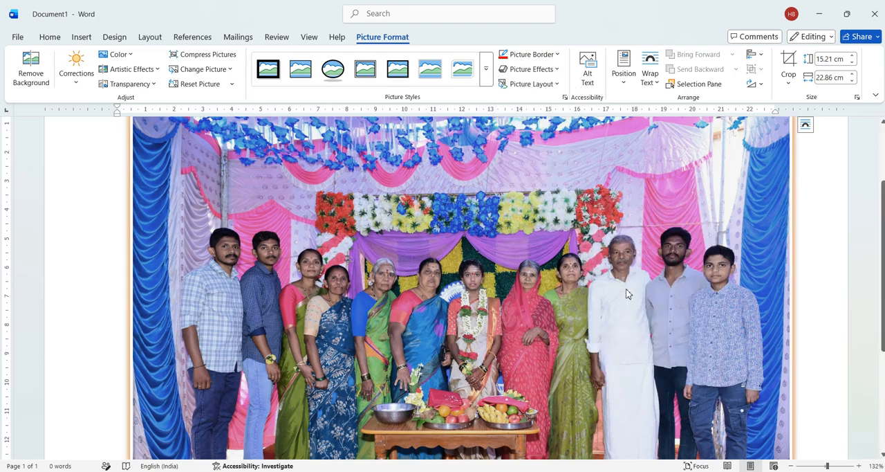
Apply the first Perspective variation of the 3-D Rotation effects to the picture.
{"action": "left_click", "coordinate": [547, 69]}
{"action": "mouse_move", "coordinate": [545, 240]}
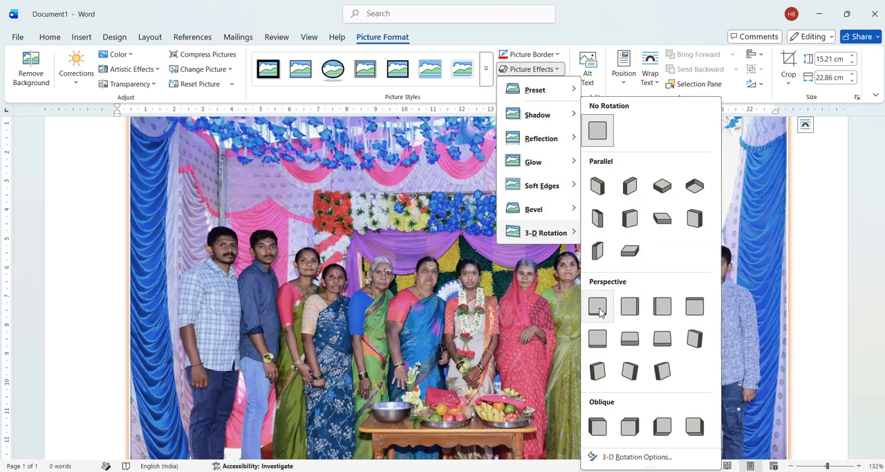
{"action": "left_click", "coordinate": [599, 311]}
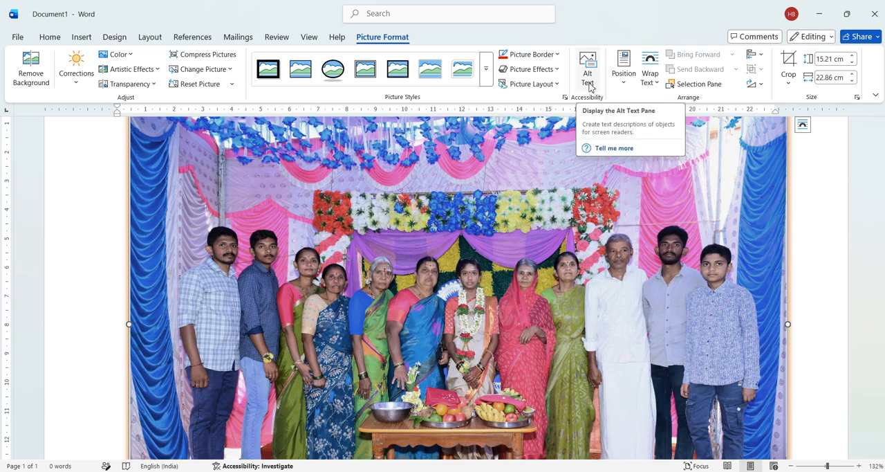
View the picture's alt text settings and close them without entering a description.
{"action": "left_click", "coordinate": [589, 80]}
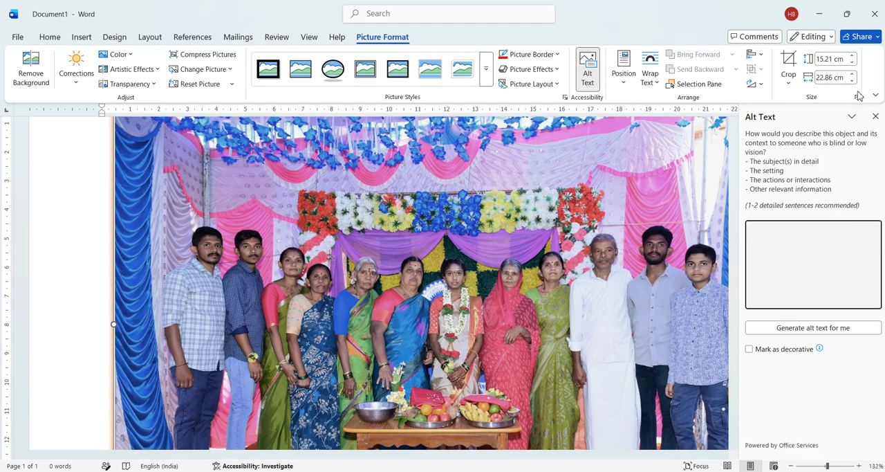
{"action": "left_click", "coordinate": [876, 117]}
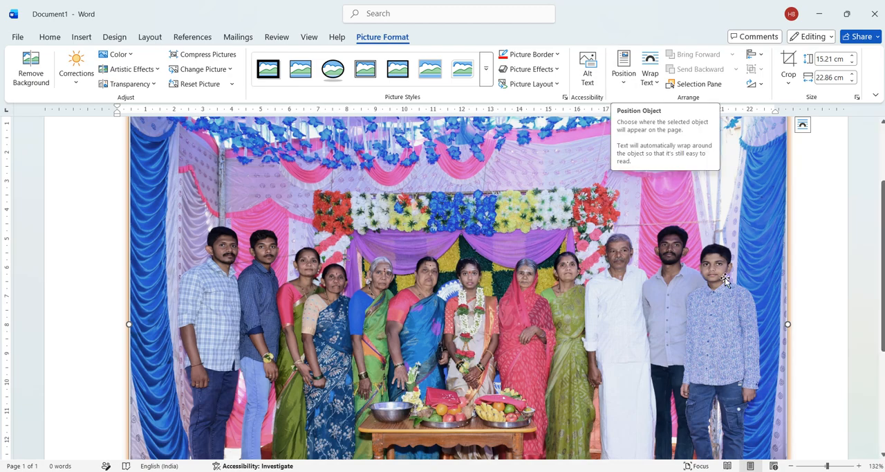
Shrink the picture proportionally by its corners to about 5.46 cm high and 8.21 cm wide.
{"action": "scroll", "coordinate": [206, 326], "scroll_direction": "up", "scroll_amount": 3}
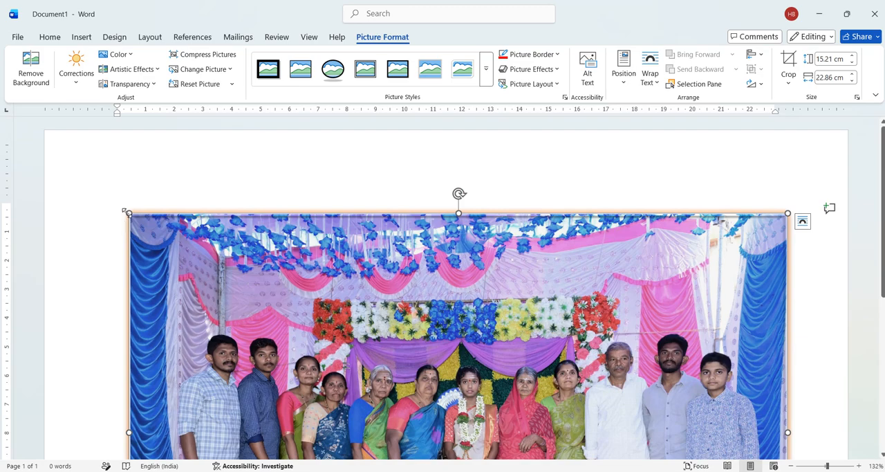
{"action": "left_click_drag", "start_coordinate": [129, 210], "coordinate": [382, 449]}
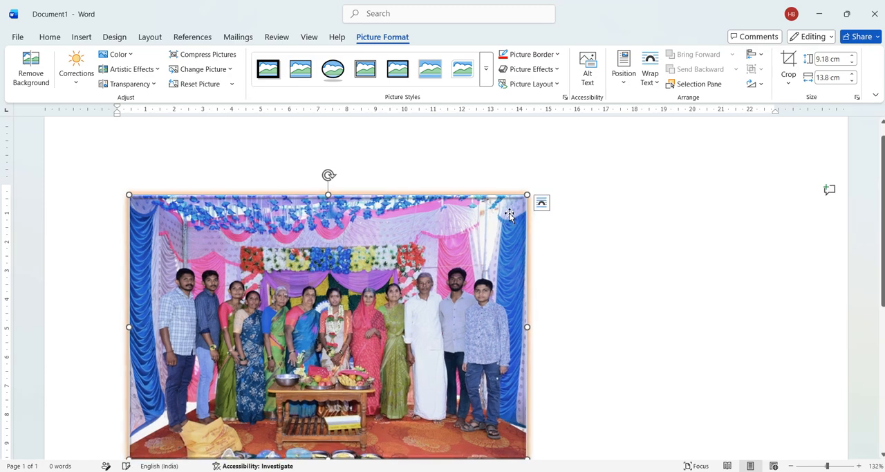
{"action": "left_click_drag", "start_coordinate": [523, 205], "coordinate": [367, 309]}
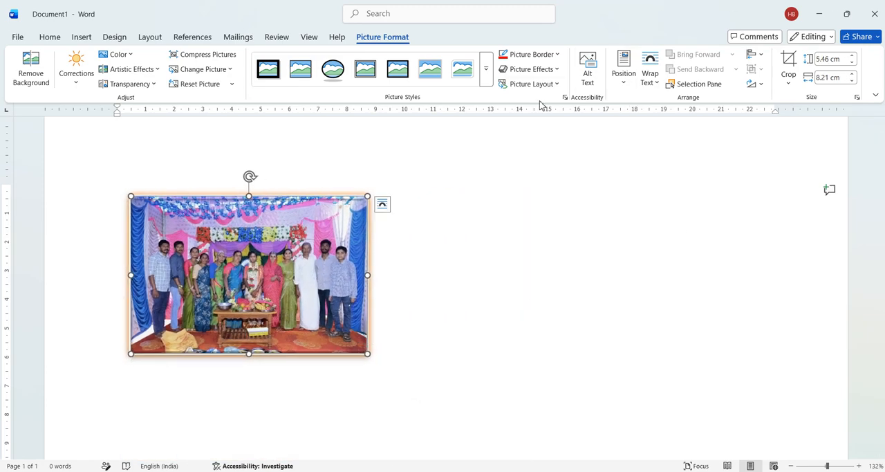
Try the top center page position for the picture, and settle on top left with square text wrapping.
{"action": "left_click", "coordinate": [623, 77]}
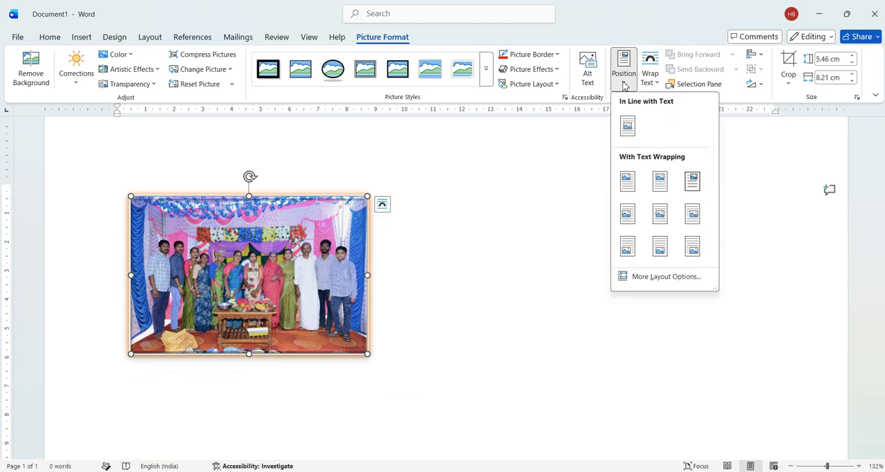
{"action": "left_click", "coordinate": [657, 192]}
{"action": "left_click", "coordinate": [633, 77]}
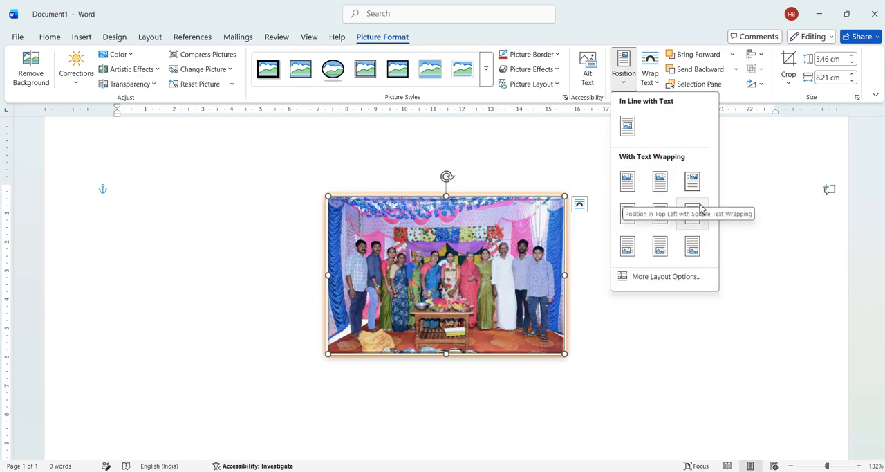
{"action": "left_click", "coordinate": [627, 180]}
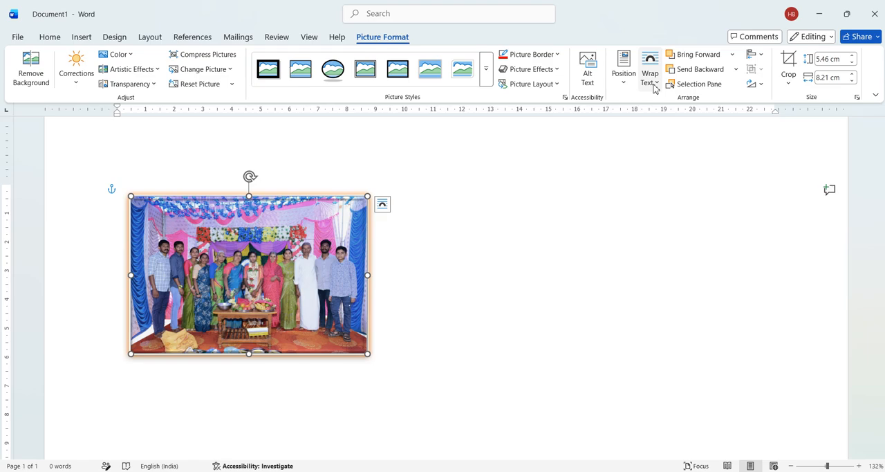
{"action": "left_click", "coordinate": [526, 233]}
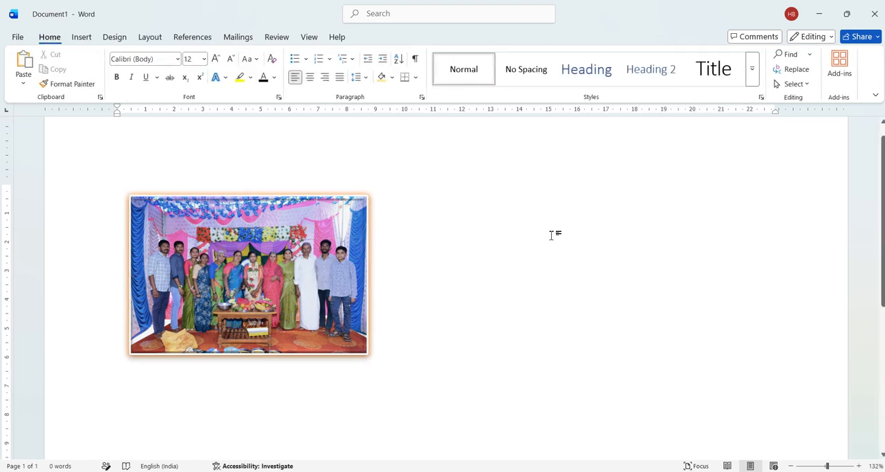
Crop the picture on all four sides to about 3.82 cm high and 6.68 cm wide.
{"action": "left_click", "coordinate": [333, 261]}
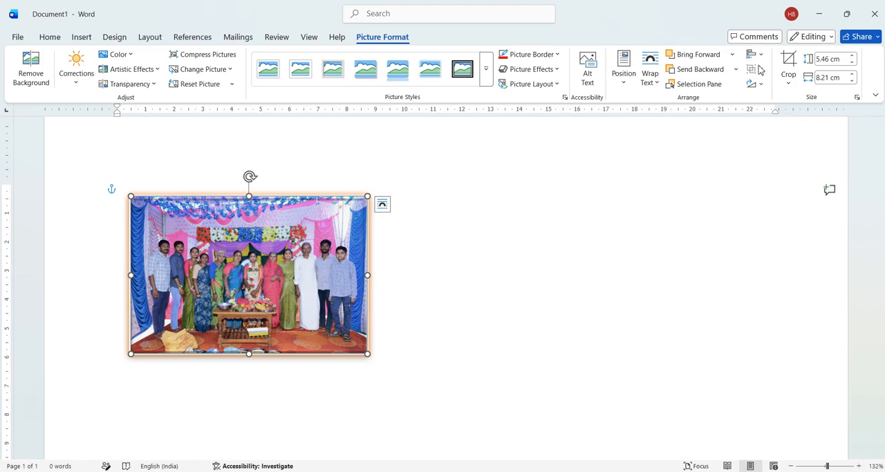
{"action": "left_click", "coordinate": [783, 62]}
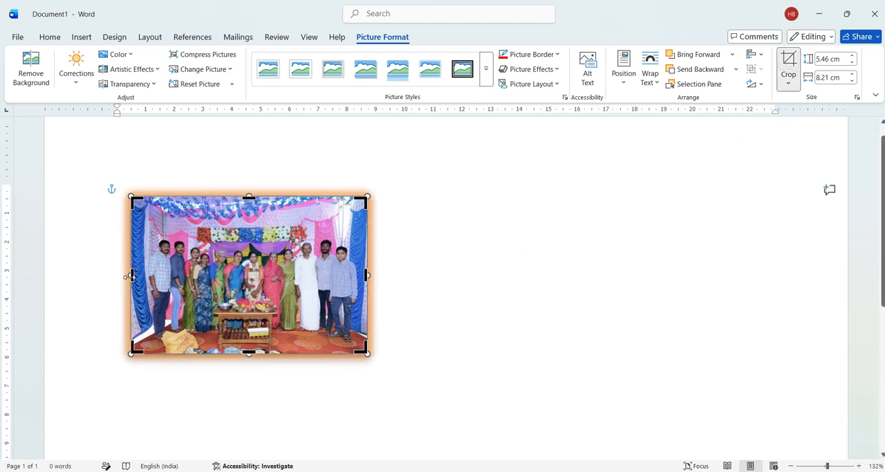
{"action": "left_click_drag", "start_coordinate": [130, 274], "coordinate": [152, 270]}
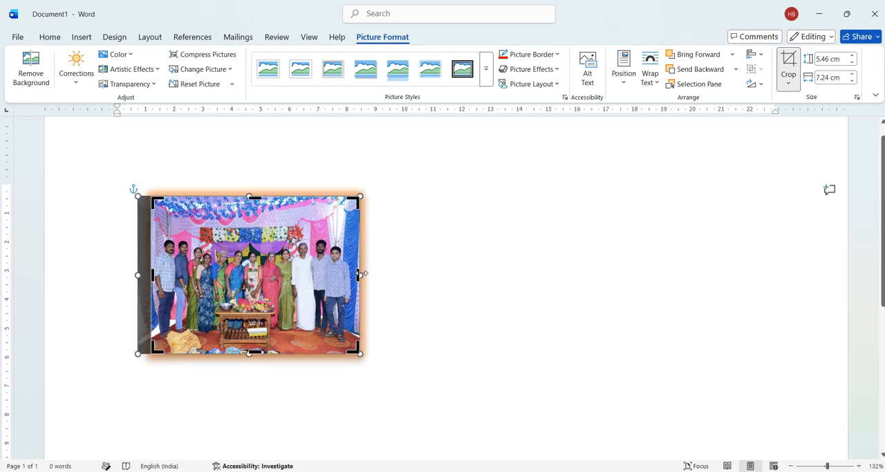
{"action": "left_click_drag", "start_coordinate": [362, 274], "coordinate": [360, 275]}
{"action": "left_click_drag", "start_coordinate": [354, 276], "coordinate": [341, 276]}
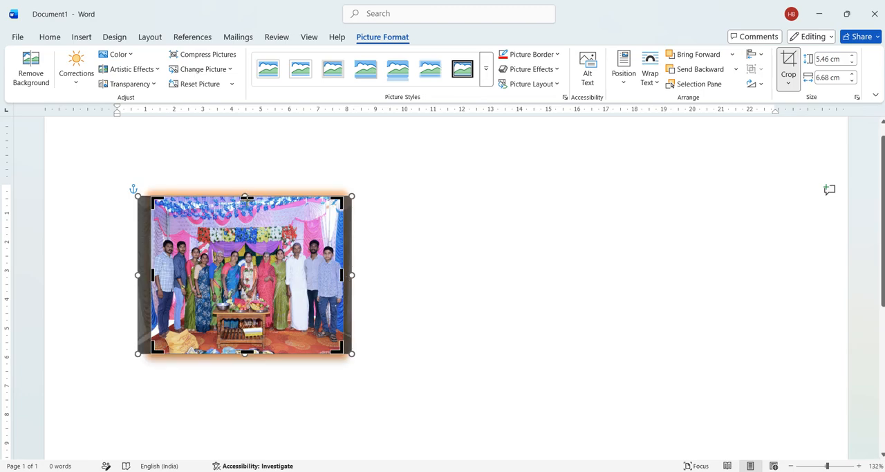
{"action": "left_click_drag", "start_coordinate": [245, 198], "coordinate": [248, 228]}
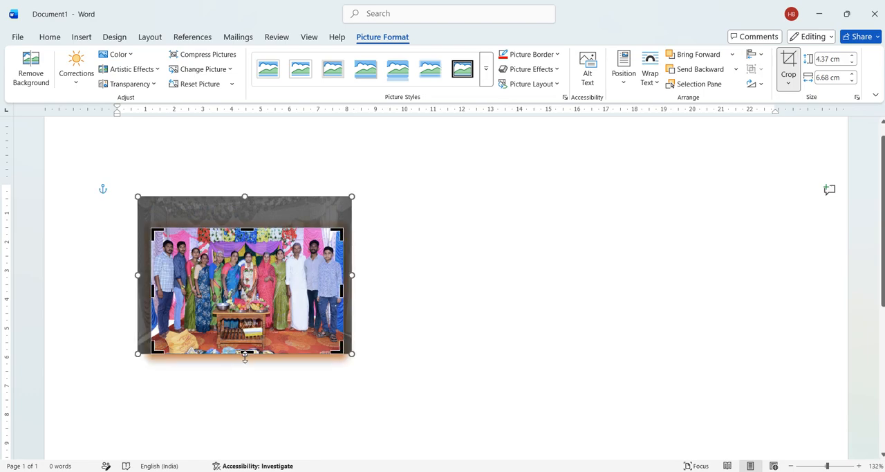
{"action": "left_click_drag", "start_coordinate": [246, 354], "coordinate": [250, 338]}
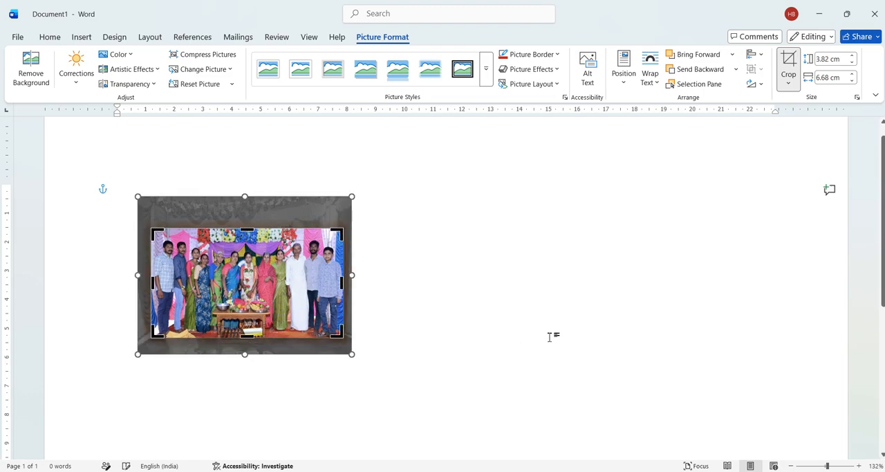
{"action": "left_click", "coordinate": [553, 322]}
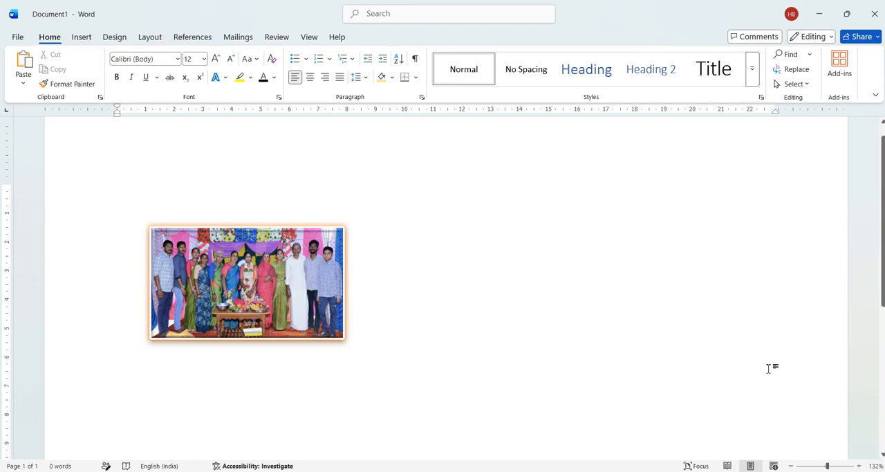
Preview the SmartArt picture layouts on the cropped picture without applying one.
{"action": "left_click", "coordinate": [232, 291]}
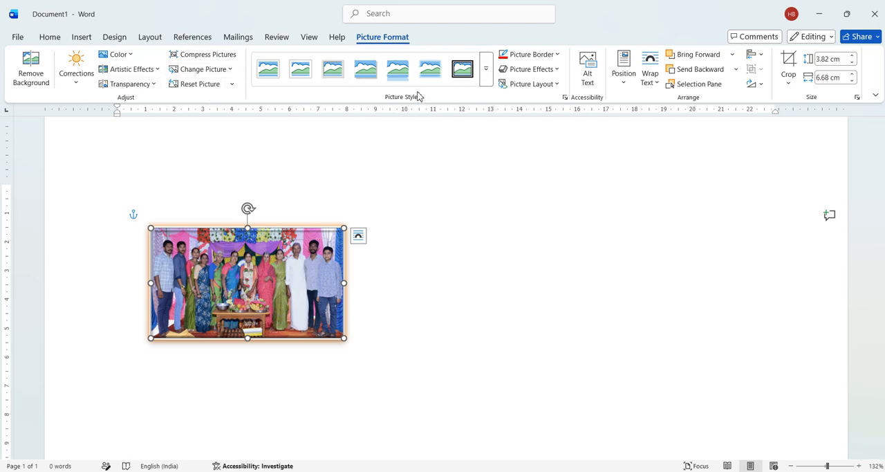
{"action": "left_click", "coordinate": [546, 84]}
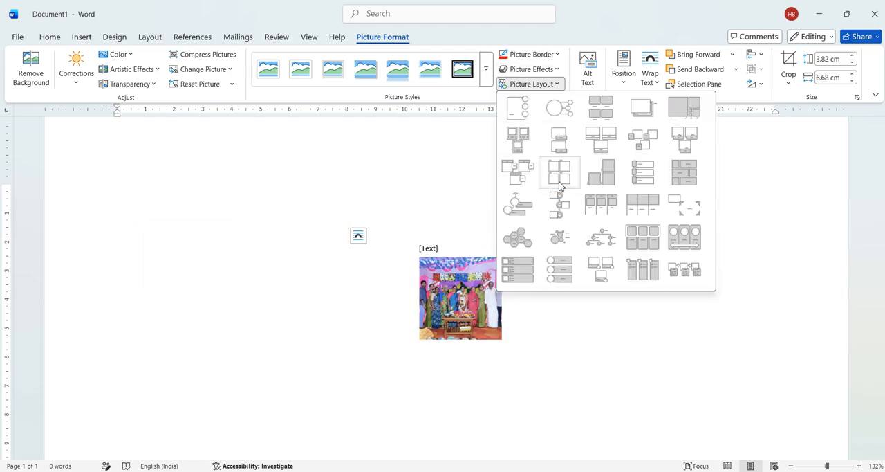
{"action": "left_click", "coordinate": [375, 151]}
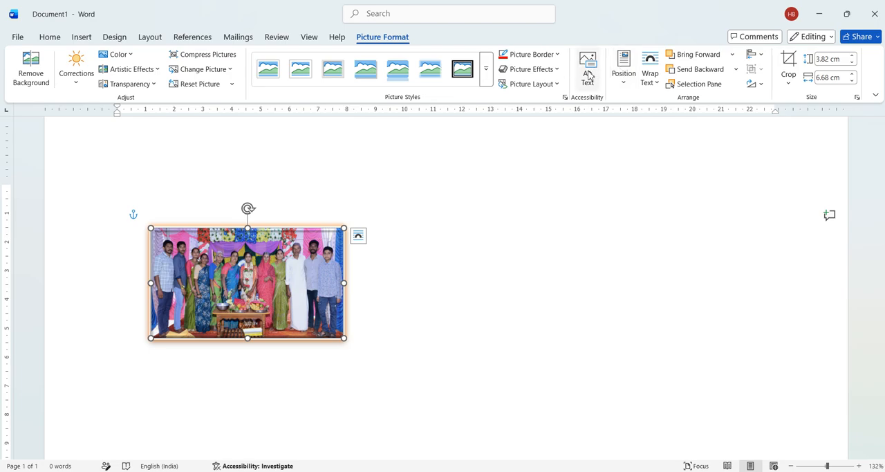
Turn on cropping for the picture and reduce its height to 3.1 cm.
{"action": "left_click", "coordinate": [789, 69]}
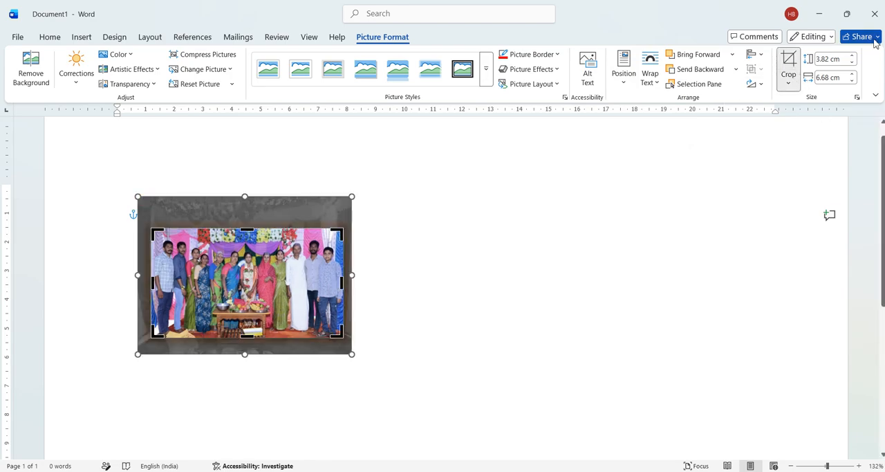
{"action": "left_click", "coordinate": [853, 64]}
{"action": "left_click", "coordinate": [853, 65]}
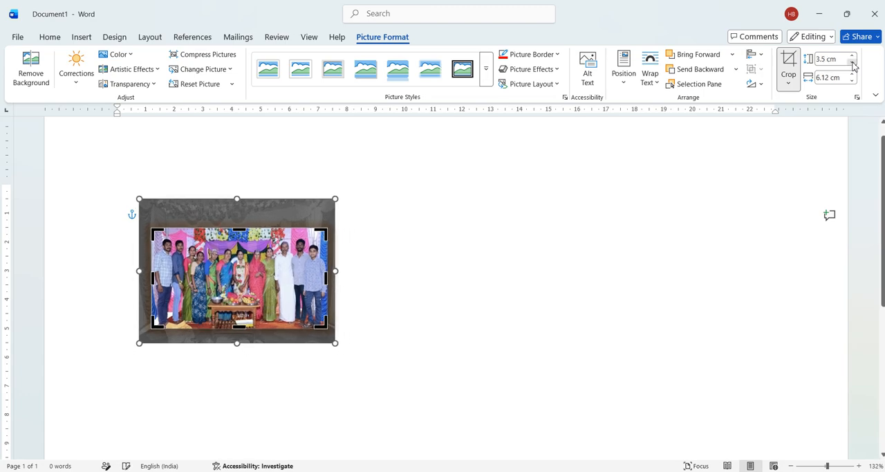
{"action": "left_click", "coordinate": [853, 64]}
{"action": "left_click", "coordinate": [853, 64]}
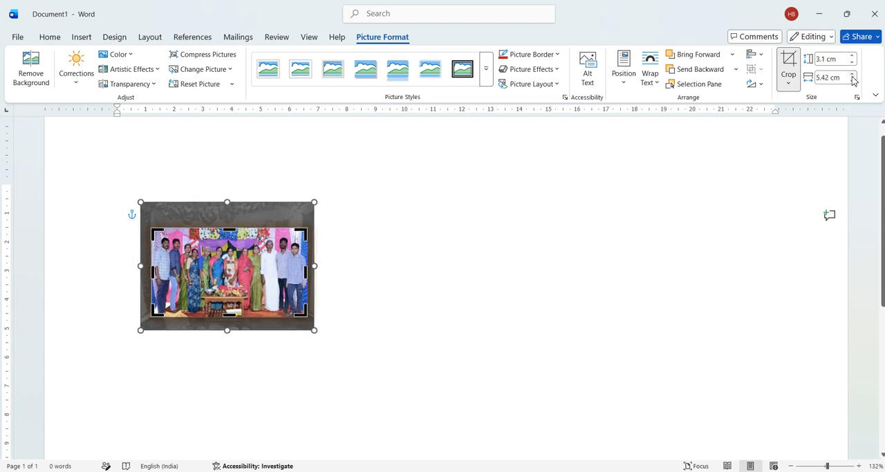
Increase the picture's width to 6.5 cm and finish cropping.
{"action": "left_click", "coordinate": [852, 75]}
{"action": "left_click", "coordinate": [853, 75]}
{"action": "left_click", "coordinate": [853, 74]}
{"action": "left_click", "coordinate": [853, 75]}
{"action": "left_click", "coordinate": [853, 74]}
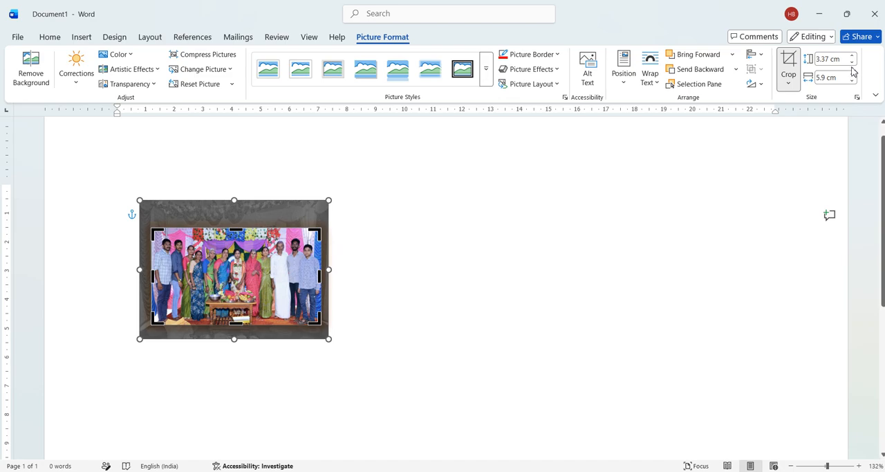
{"action": "left_click", "coordinate": [853, 75]}
{"action": "left_click", "coordinate": [853, 74]}
{"action": "left_click", "coordinate": [853, 75]}
{"action": "left_click", "coordinate": [853, 75]}
{"action": "left_click", "coordinate": [853, 74]}
{"action": "left_click", "coordinate": [852, 75]}
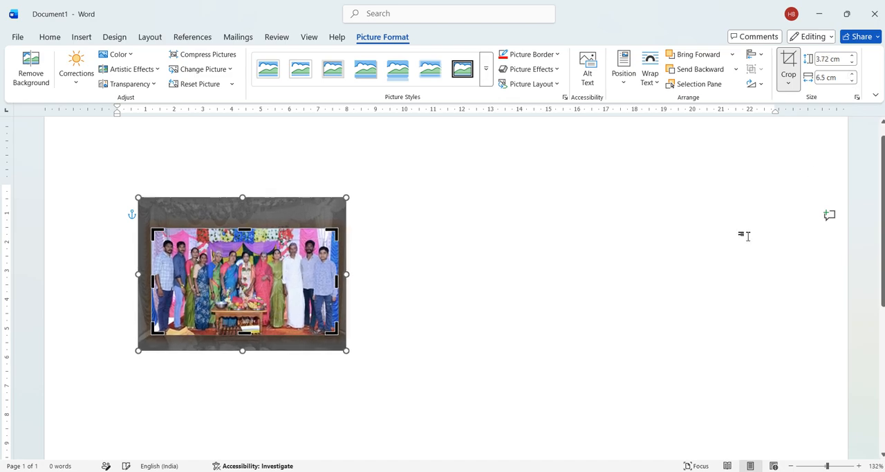
{"action": "left_click", "coordinate": [575, 272]}
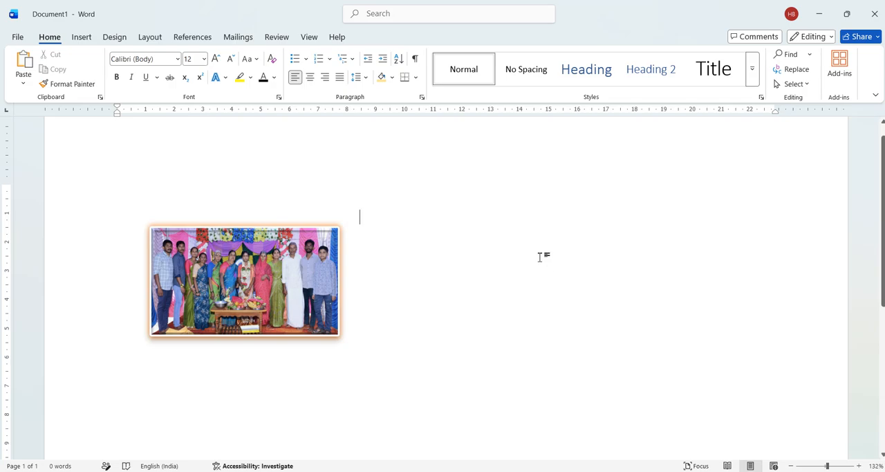